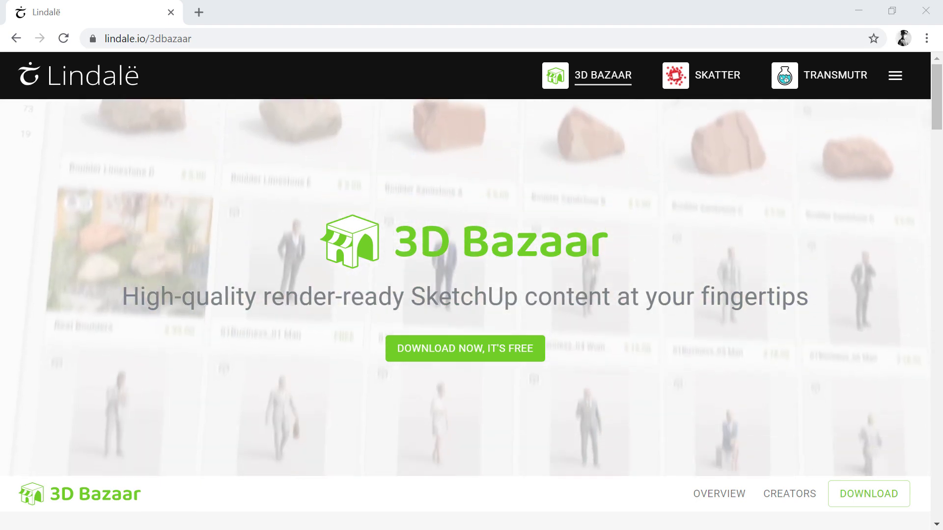
On lindale.io/3dbazaar, open the 'Download now, it's free' install instructions
{"action": "left_click", "coordinate": [202, 45]}
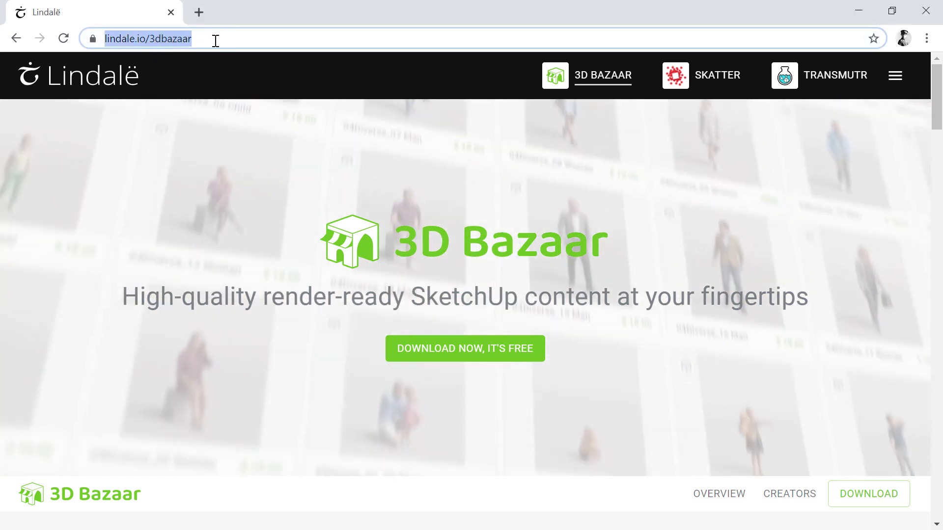
{"action": "left_click", "coordinate": [465, 182]}
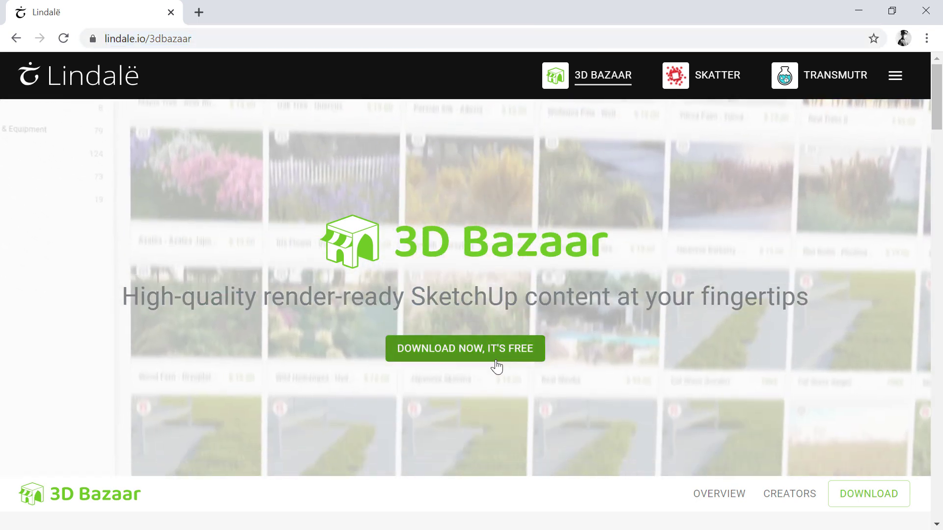
{"action": "left_click", "coordinate": [495, 357]}
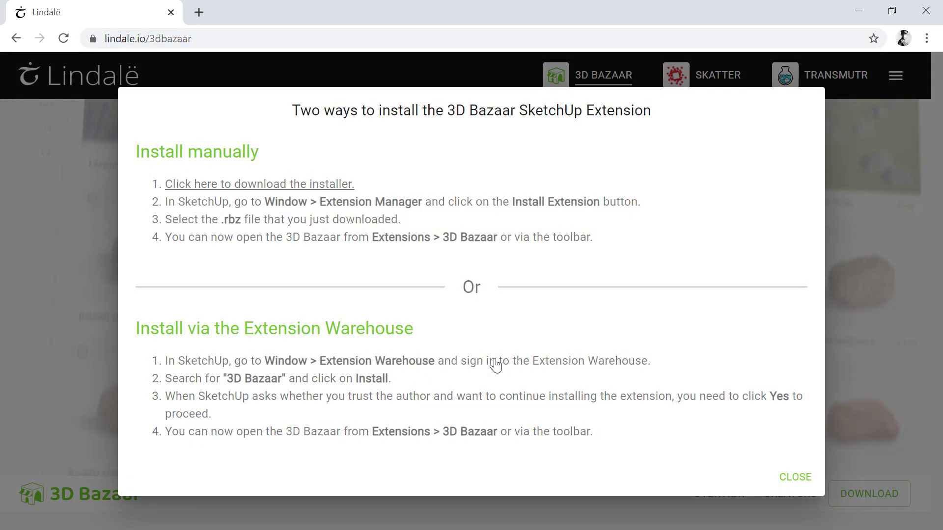
Download the 3dbazaar_1.0.0-beta .rbz installer for a manual install
{"action": "left_click", "coordinate": [289, 186]}
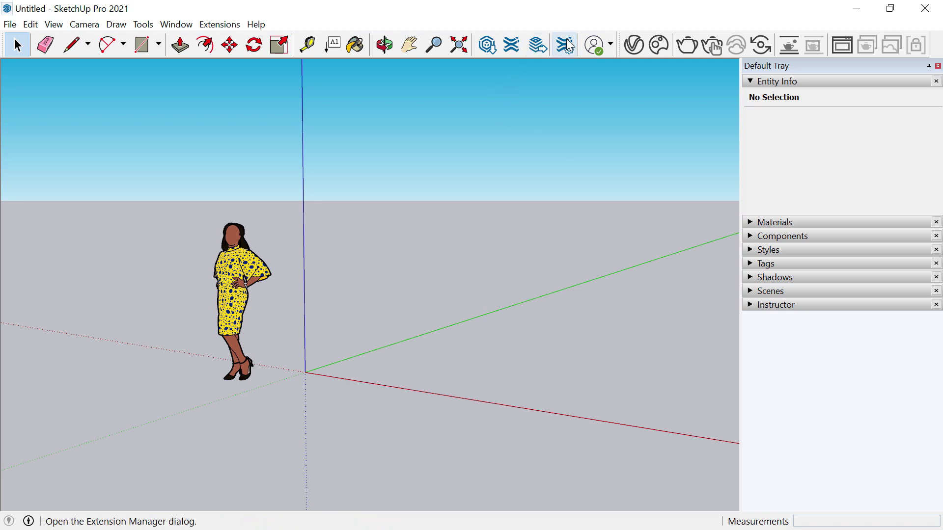
Install 3dbazaar_1.0.0-beta4.rbz from Downloads through the Extension Manager, moving its toolbar aside
{"action": "left_click", "coordinate": [564, 45]}
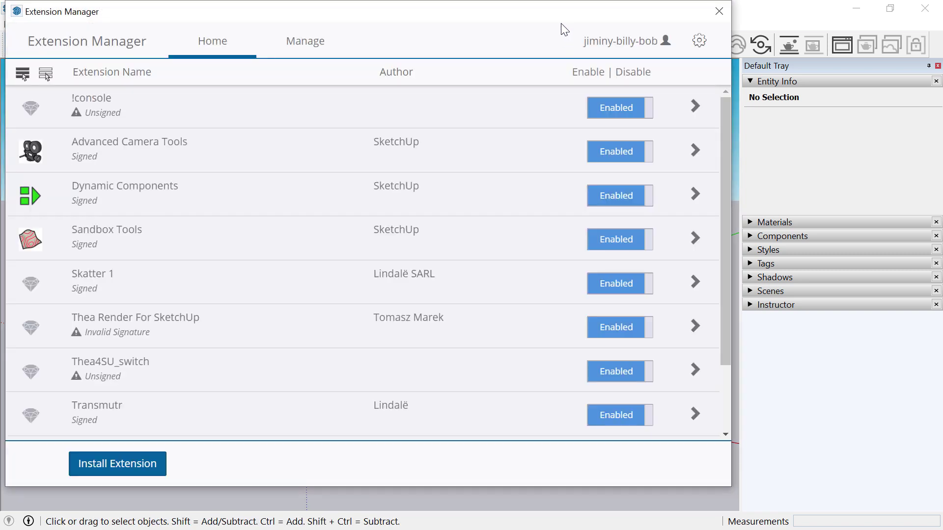
{"action": "left_click", "coordinate": [132, 479]}
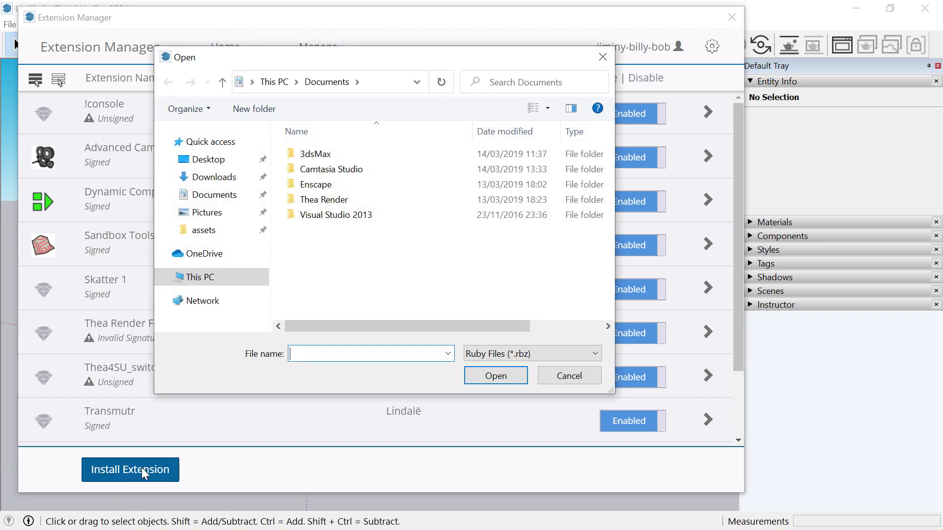
{"action": "left_click", "coordinate": [237, 179]}
{"action": "left_click", "coordinate": [398, 180]}
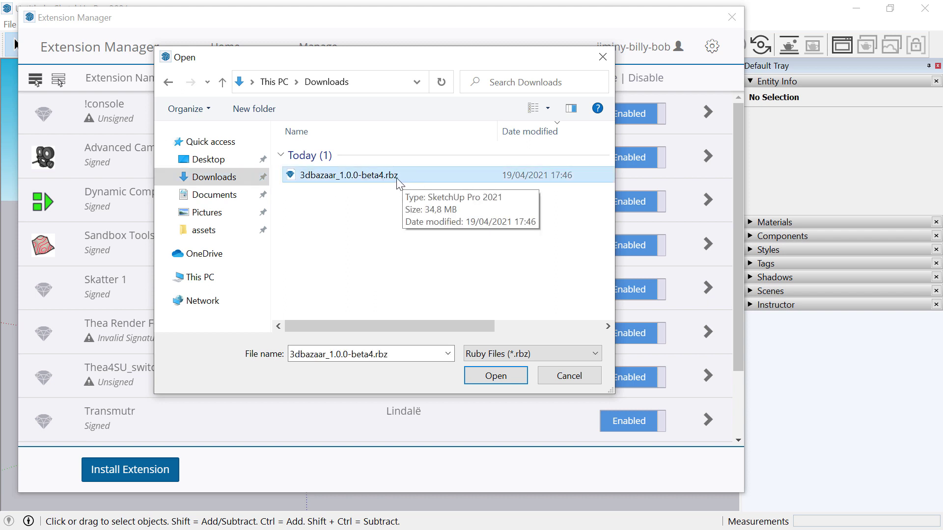
{"action": "left_click", "coordinate": [496, 377]}
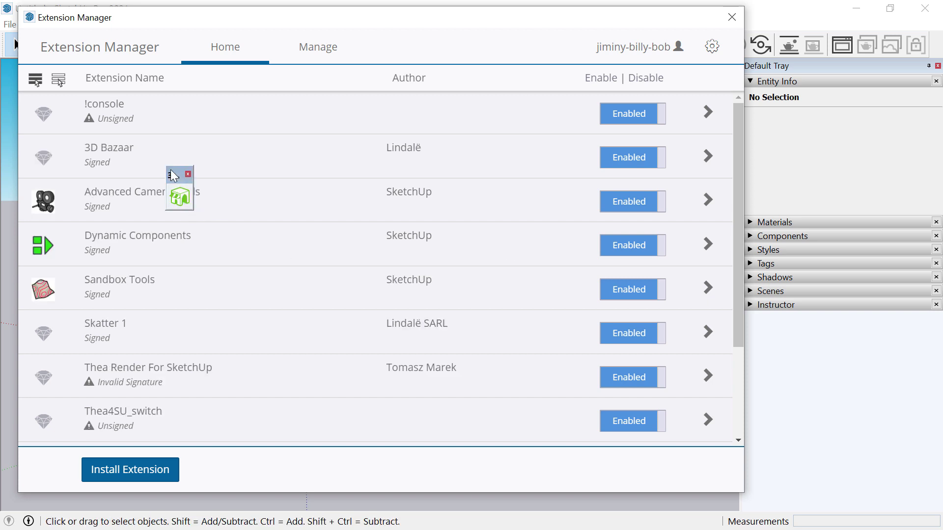
{"action": "left_click_drag", "start_coordinate": [179, 195], "coordinate": [233, 189]}
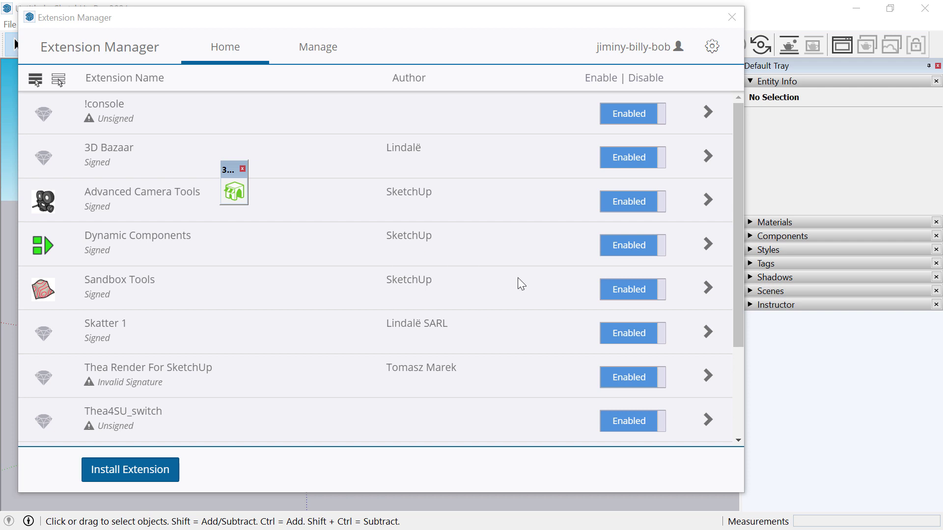
{"action": "key", "text": "Escape"}
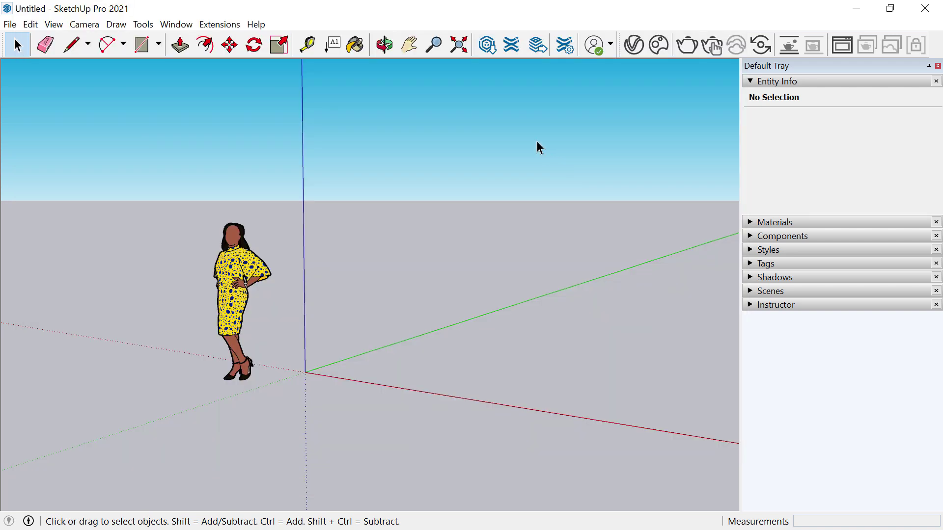
Search the Extension Warehouse for '3d baz'
{"action": "left_click", "coordinate": [511, 47]}
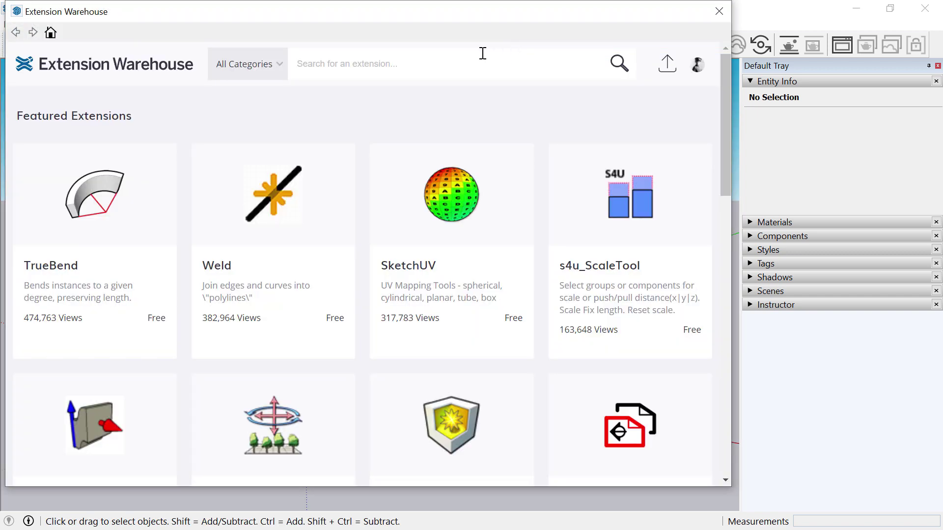
{"action": "left_click", "coordinate": [401, 63]}
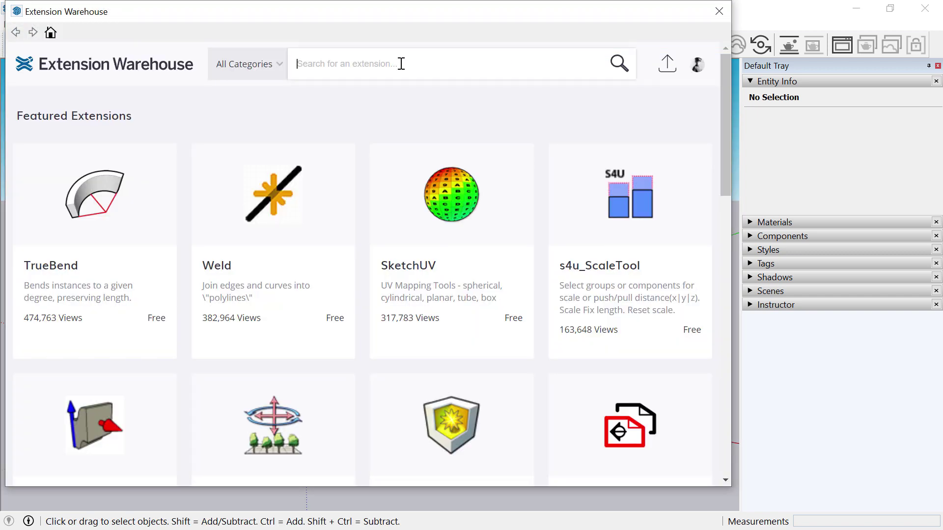
{"action": "type", "text": "3d bazaar"}
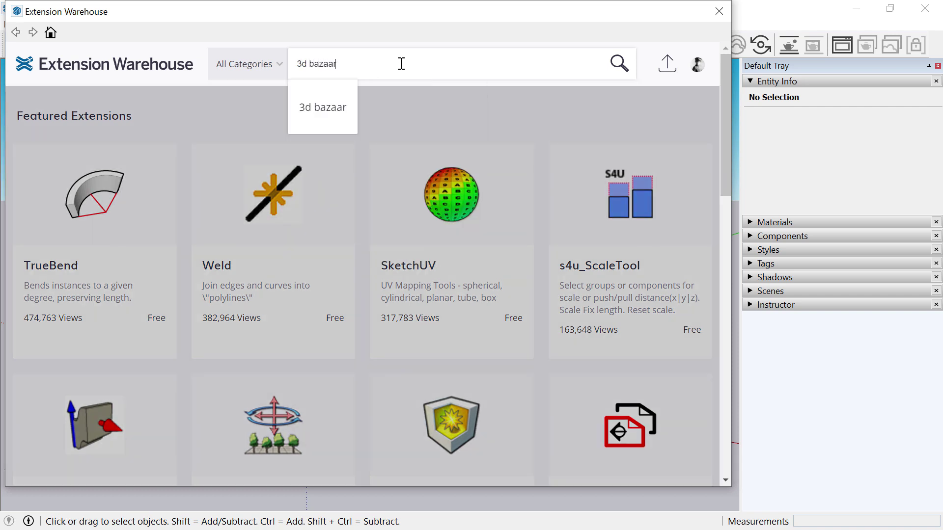
{"action": "key", "text": "Return"}
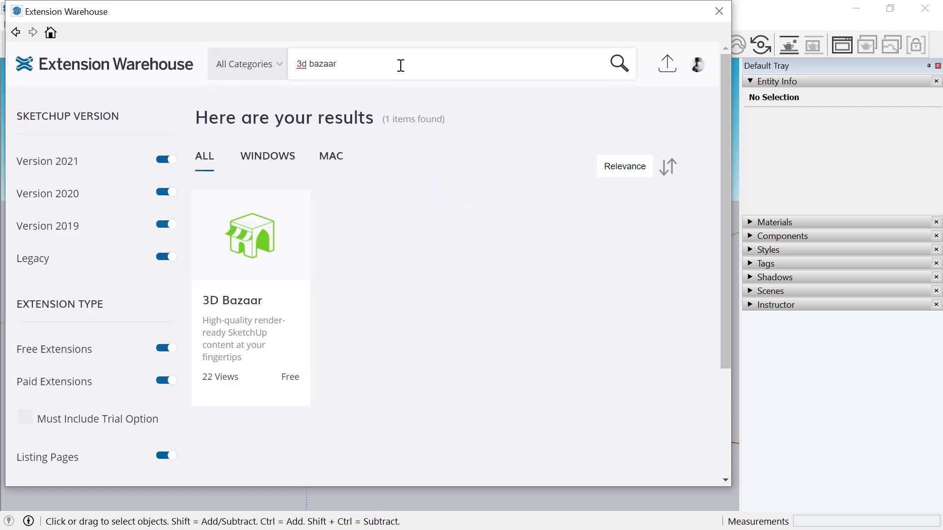
Install 3D Bazaar from its Warehouse page, trusting it and acknowledging the success message
{"action": "left_click", "coordinate": [268, 253]}
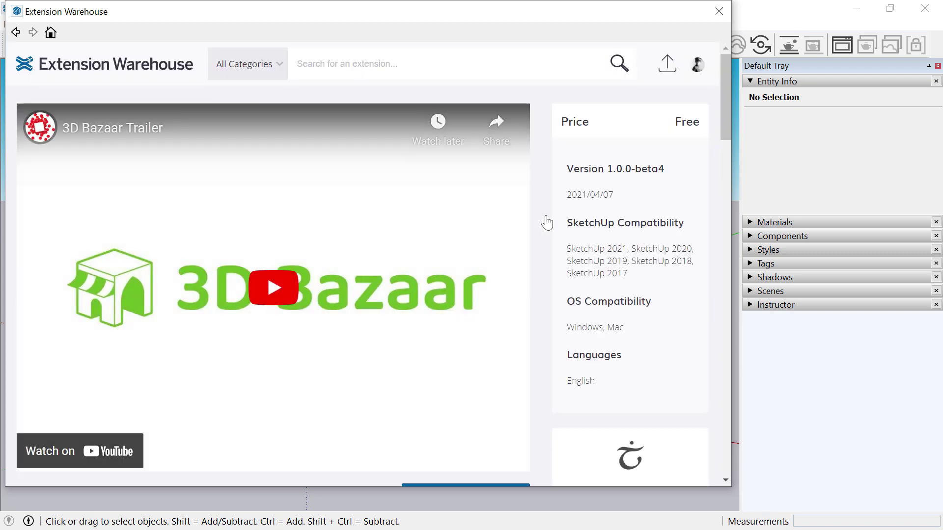
{"action": "scroll", "coordinate": [638, 204], "scroll_direction": "down", "scroll_amount": 3}
{"action": "scroll", "coordinate": [639, 204], "scroll_direction": "down", "scroll_amount": 2}
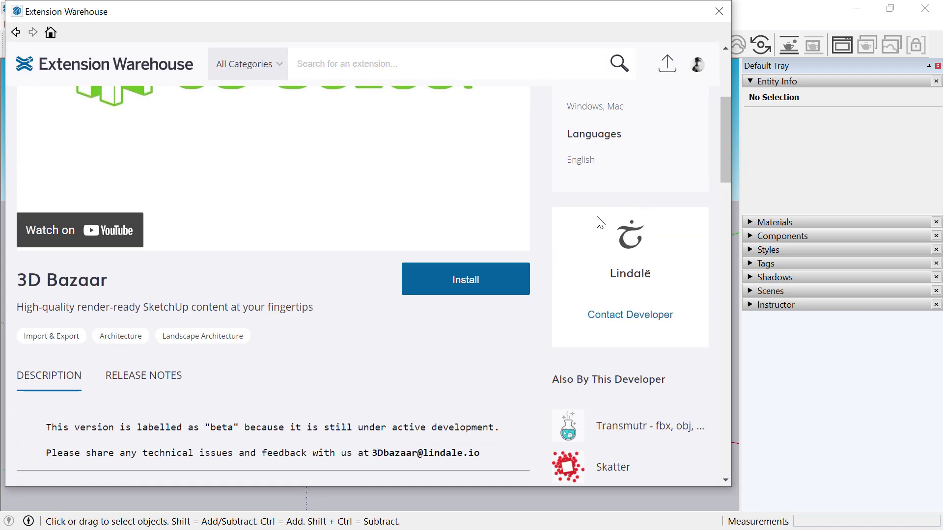
{"action": "left_click", "coordinate": [467, 281]}
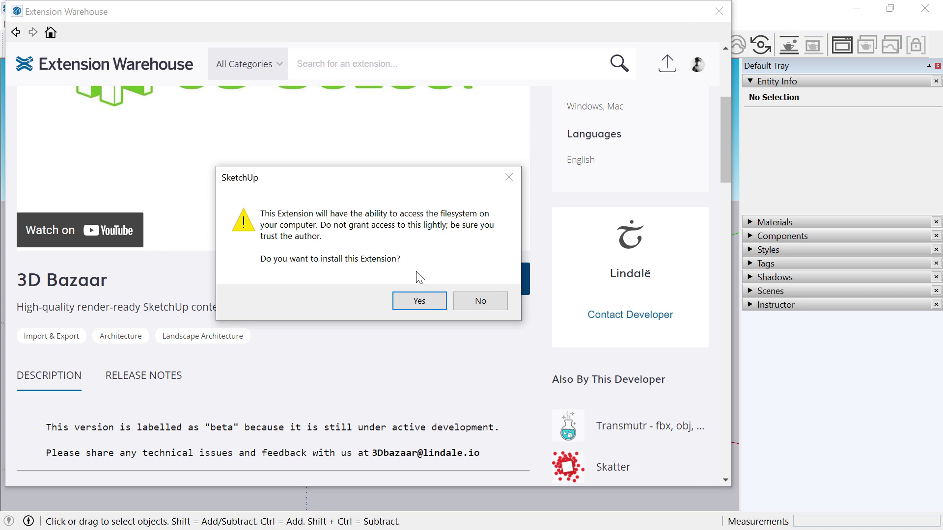
{"action": "left_click", "coordinate": [414, 302]}
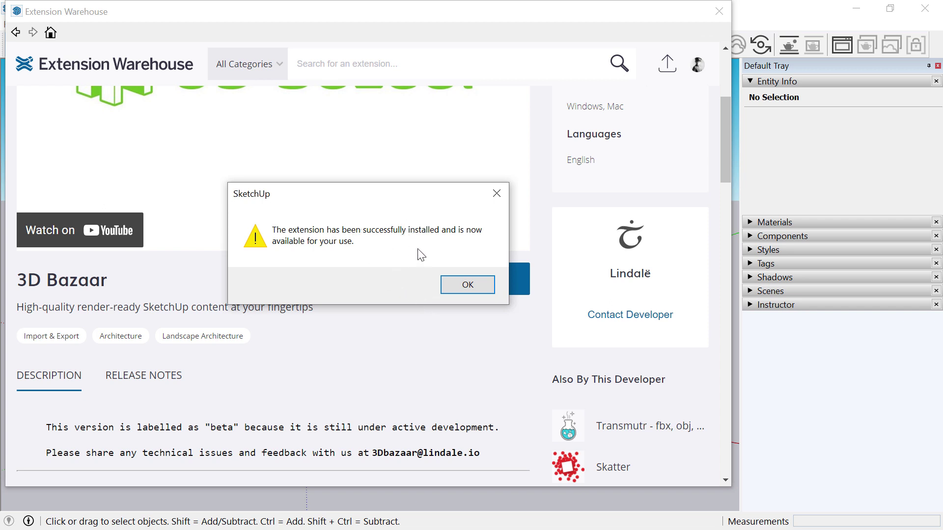
{"action": "left_click", "coordinate": [488, 287]}
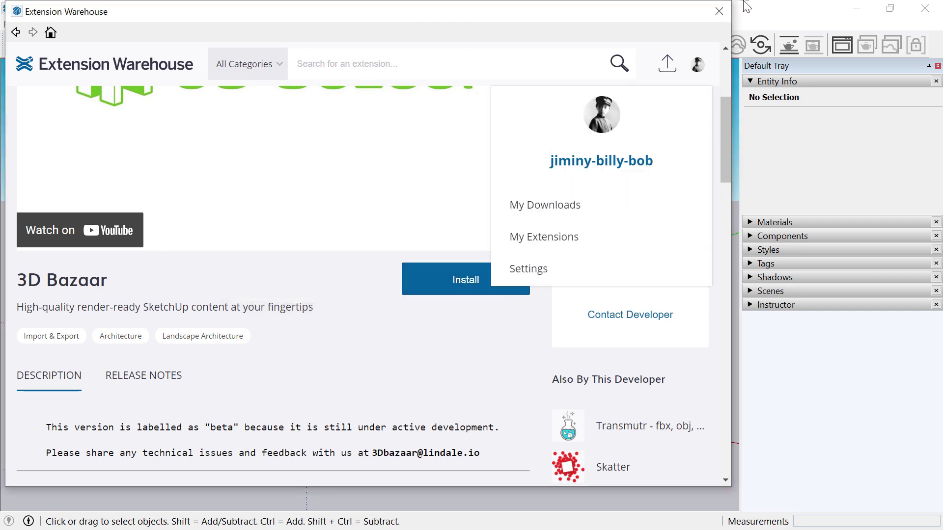
Close the Warehouse, enable the 3D Bazaar toolbar, and launch 3D Bazaar from Extensions
{"action": "left_click", "coordinate": [719, 12]}
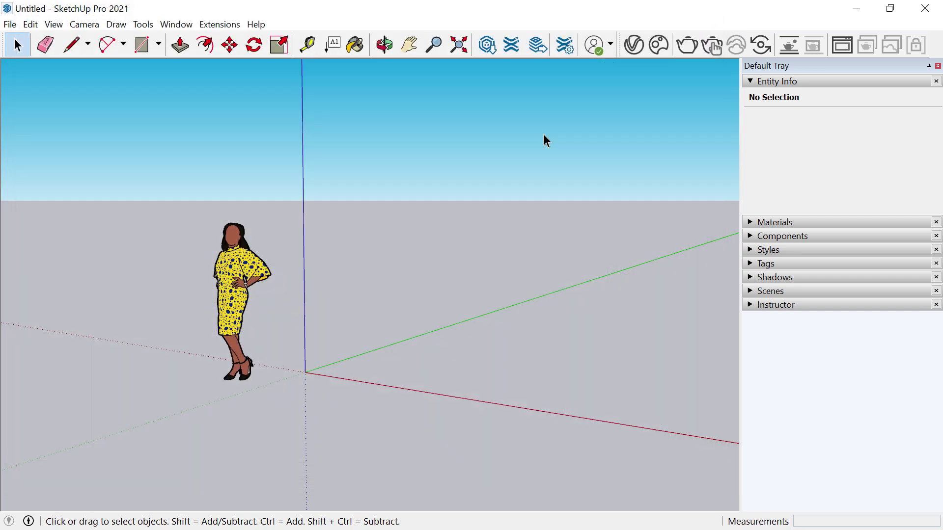
{"action": "right_click", "coordinate": [938, 52]}
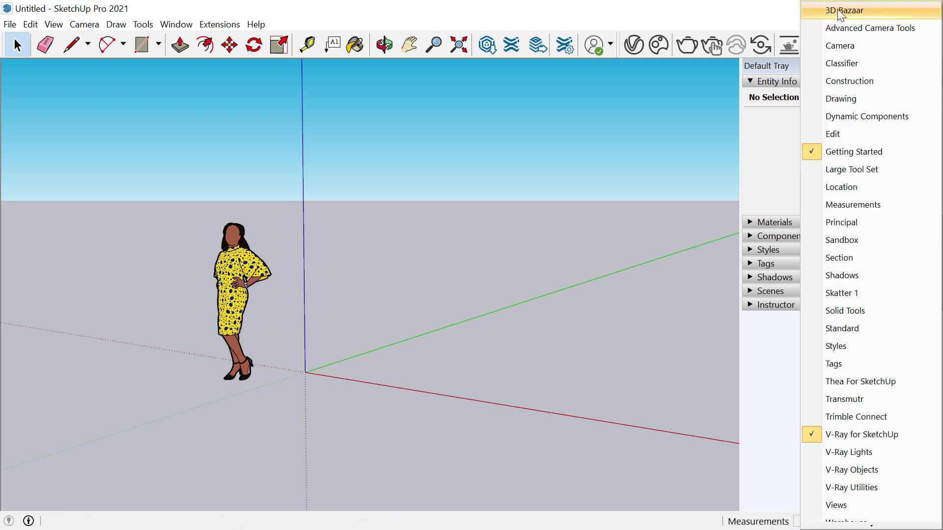
{"action": "left_click", "coordinate": [859, 11]}
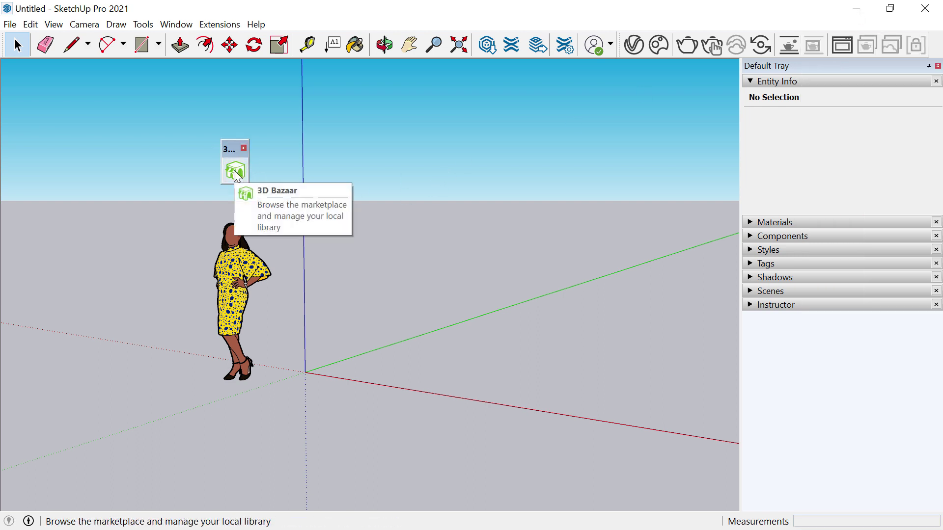
{"action": "left_click", "coordinate": [220, 25]}
{"action": "left_click", "coordinate": [242, 117]}
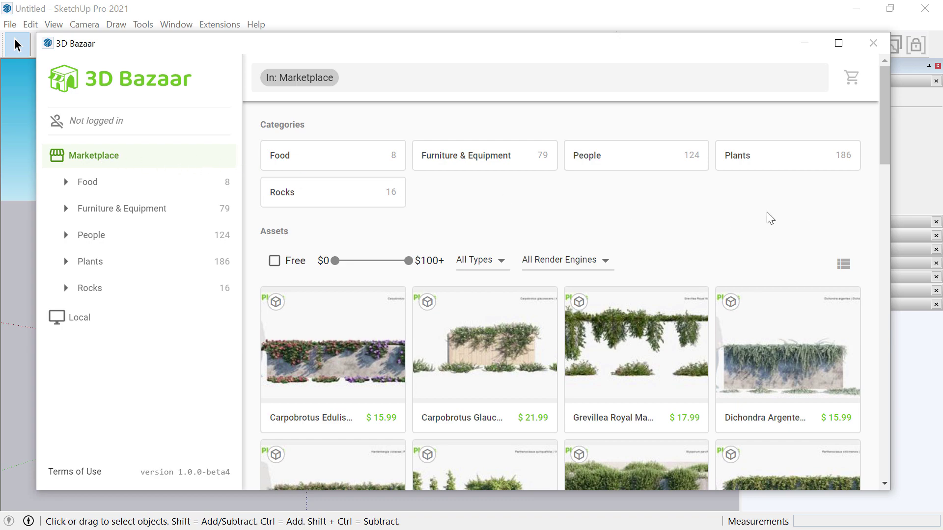
Browse the marketplace, search for palm, then clear the palm search
{"action": "scroll", "coordinate": [726, 221], "scroll_direction": "down", "scroll_amount": 10}
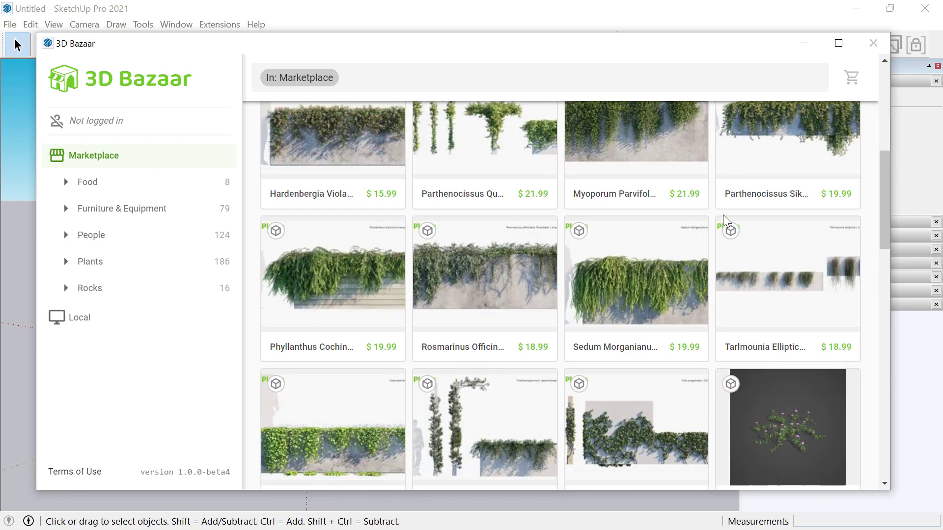
{"action": "scroll", "coordinate": [727, 221], "scroll_direction": "down", "scroll_amount": 5}
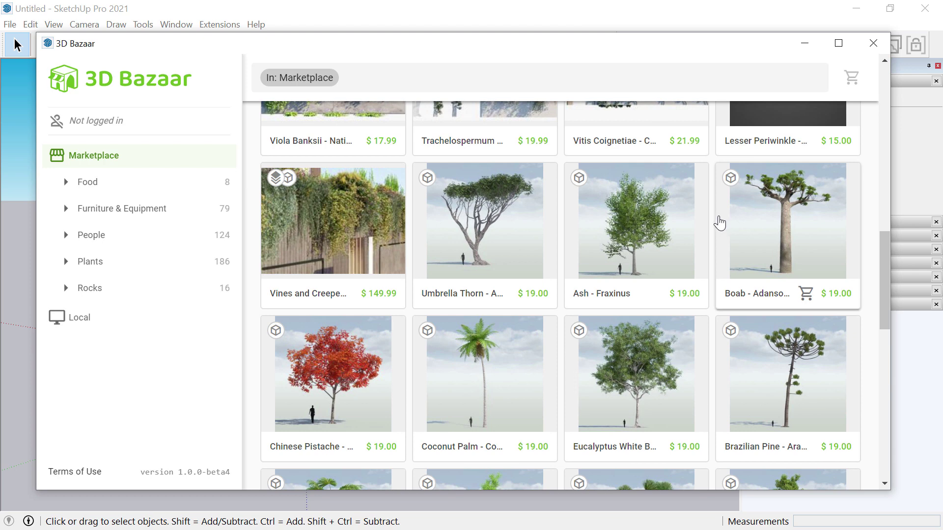
{"action": "scroll", "coordinate": [625, 204], "scroll_direction": "up", "scroll_amount": 10}
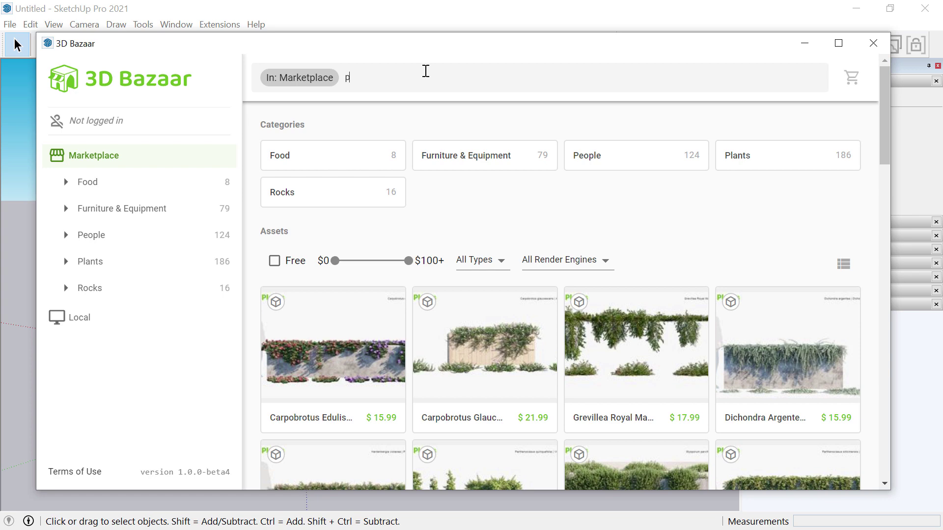
{"action": "type", "text": "lm"}
{"action": "key", "text": "Return"}
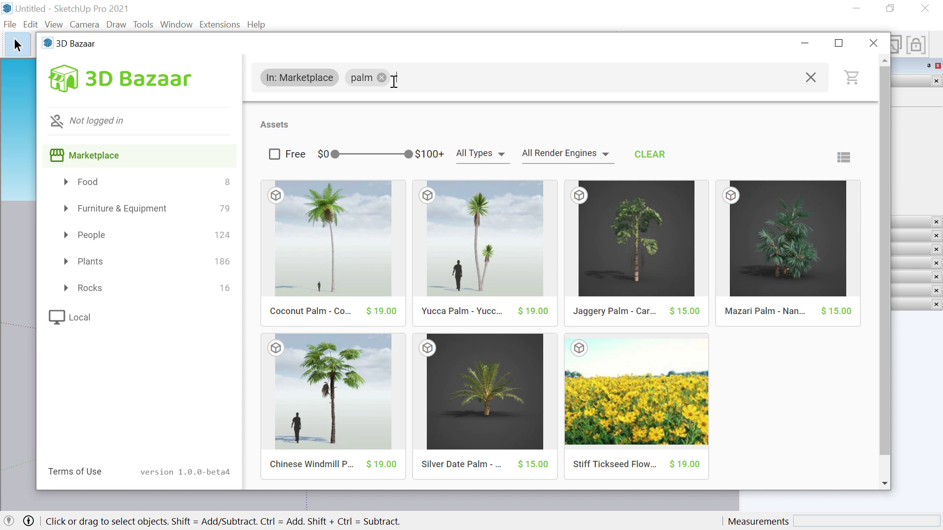
{"action": "left_click", "coordinate": [382, 78]}
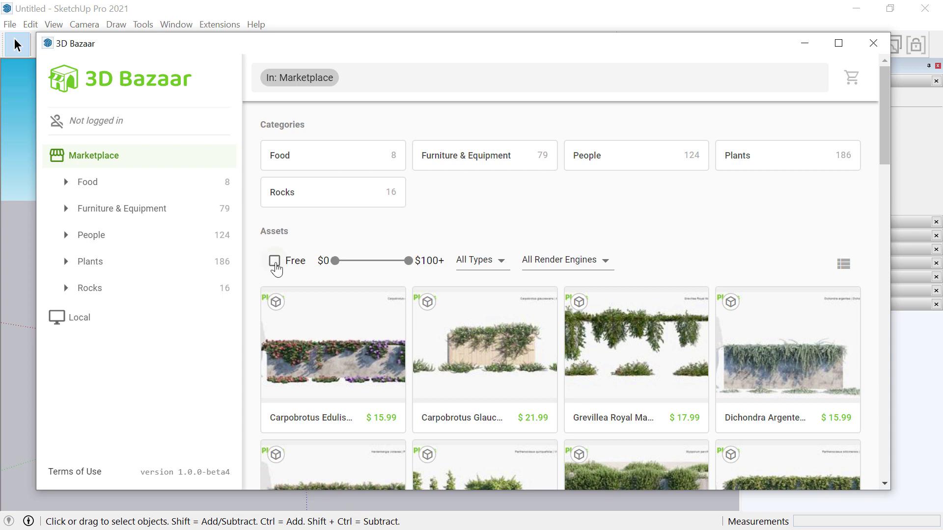
Filter to free assets and open the White Oak - Quercus Aliena card
{"action": "left_click", "coordinate": [274, 261]}
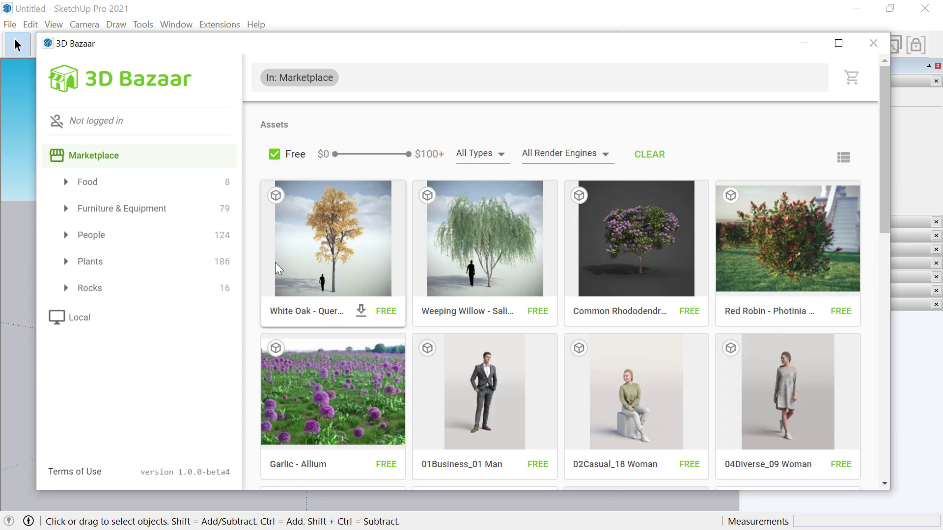
{"action": "scroll", "coordinate": [633, 324], "scroll_direction": "down", "scroll_amount": 8}
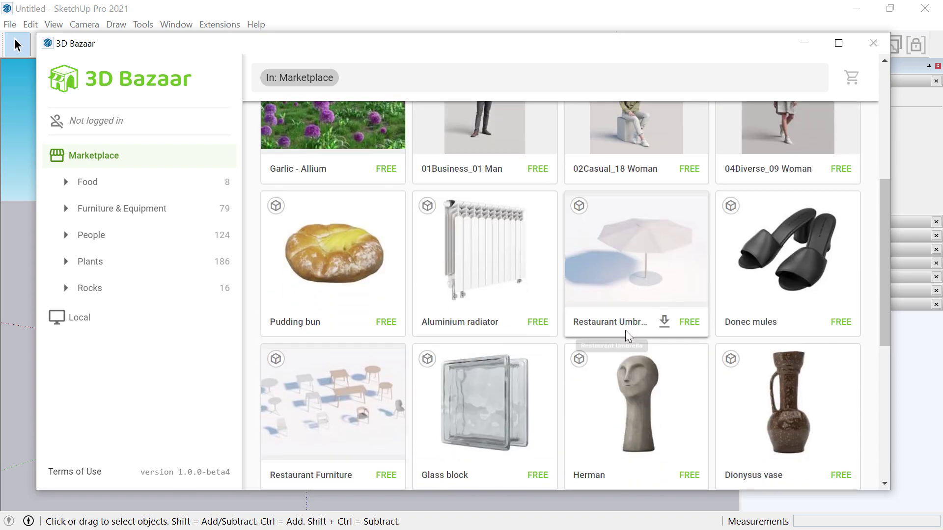
{"action": "scroll", "coordinate": [625, 336], "scroll_direction": "up", "scroll_amount": 6}
{"action": "scroll", "coordinate": [624, 337], "scroll_direction": "up", "scroll_amount": 2}
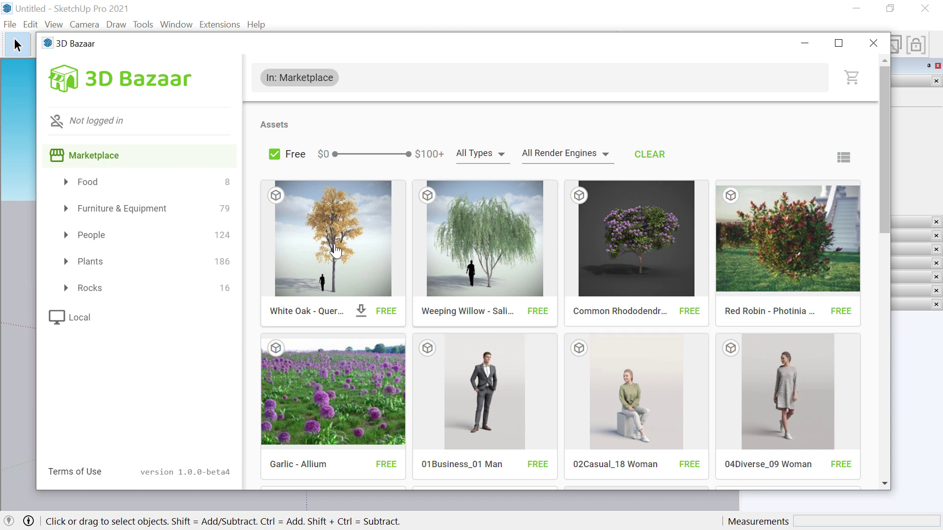
{"action": "left_click", "coordinate": [340, 252]}
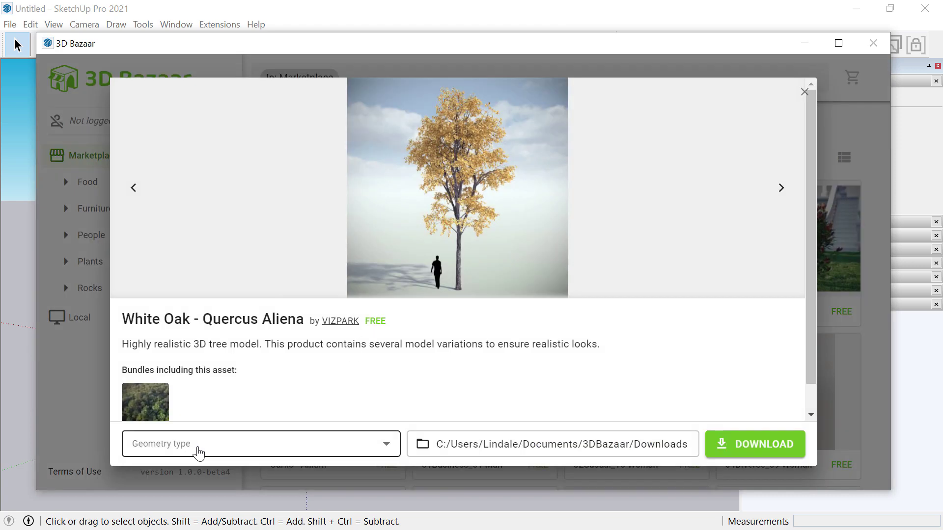
Set the White Oak geometry type to Proxy and download it
{"action": "left_click", "coordinate": [214, 448]}
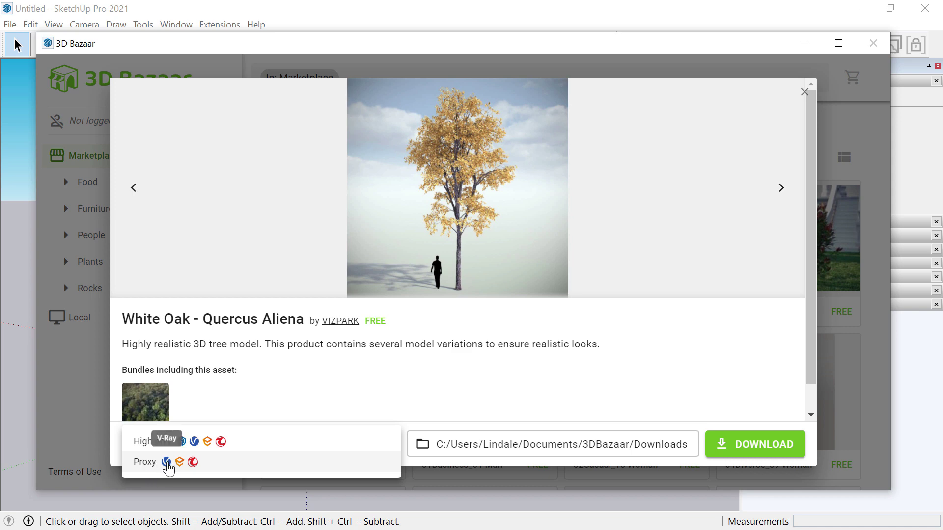
{"action": "left_click", "coordinate": [147, 462]}
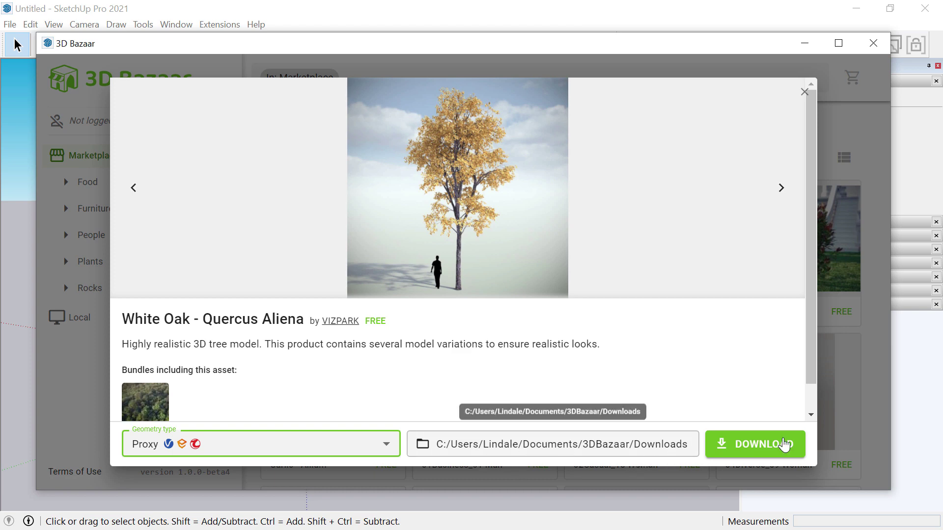
{"action": "left_click", "coordinate": [776, 448]}
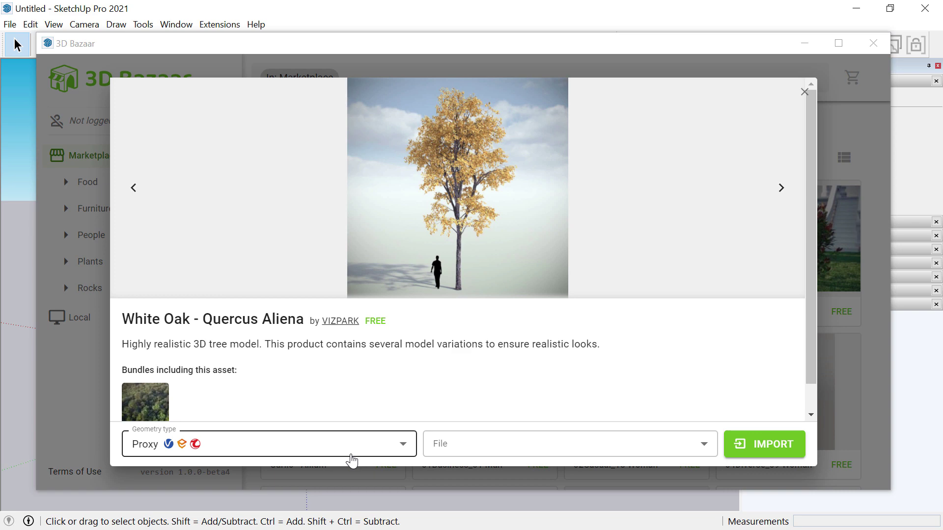
Import VP Quercus Aliena v1.skp and place the tree at the model origin
{"action": "left_click", "coordinate": [613, 452]}
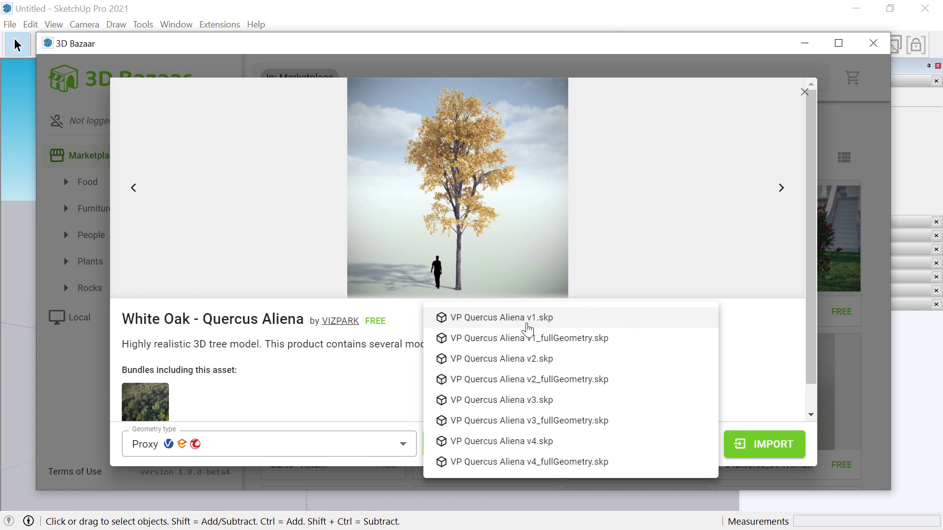
{"action": "left_click", "coordinate": [527, 326]}
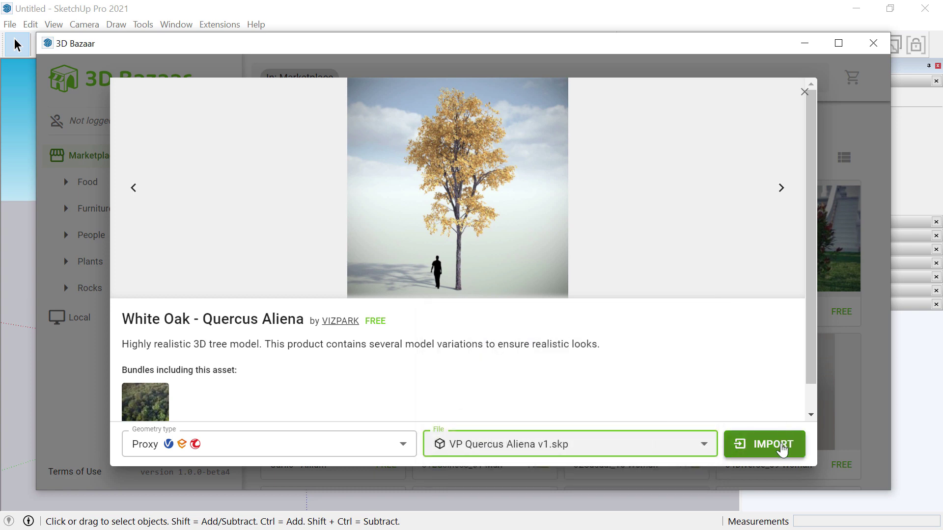
{"action": "left_click", "coordinate": [783, 449]}
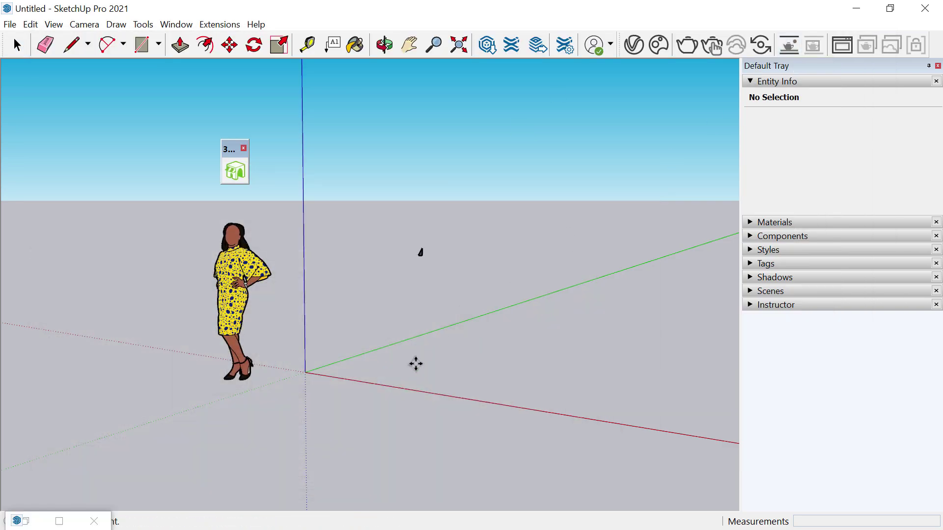
{"action": "scroll", "coordinate": [347, 425], "scroll_direction": "down", "scroll_amount": 5}
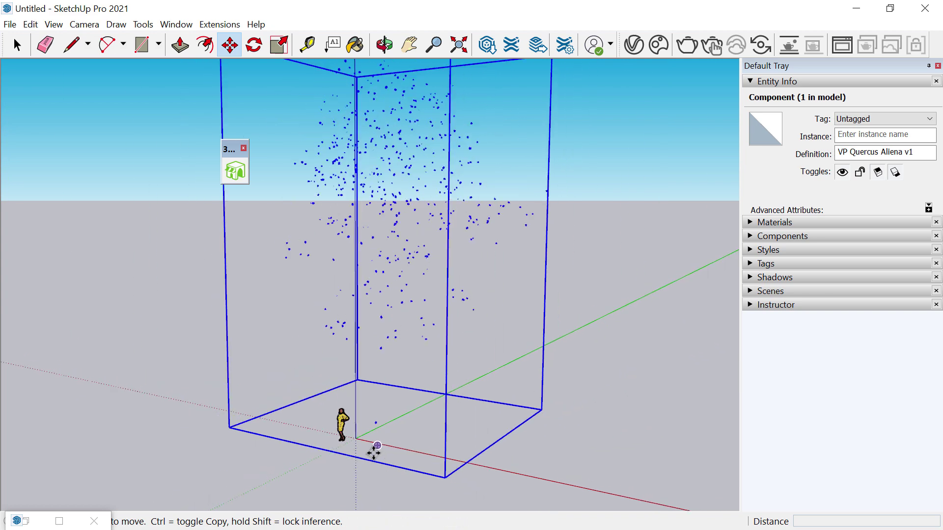
{"action": "scroll", "coordinate": [375, 448], "scroll_direction": "down", "scroll_amount": 1}
{"action": "left_click", "coordinate": [375, 446]}
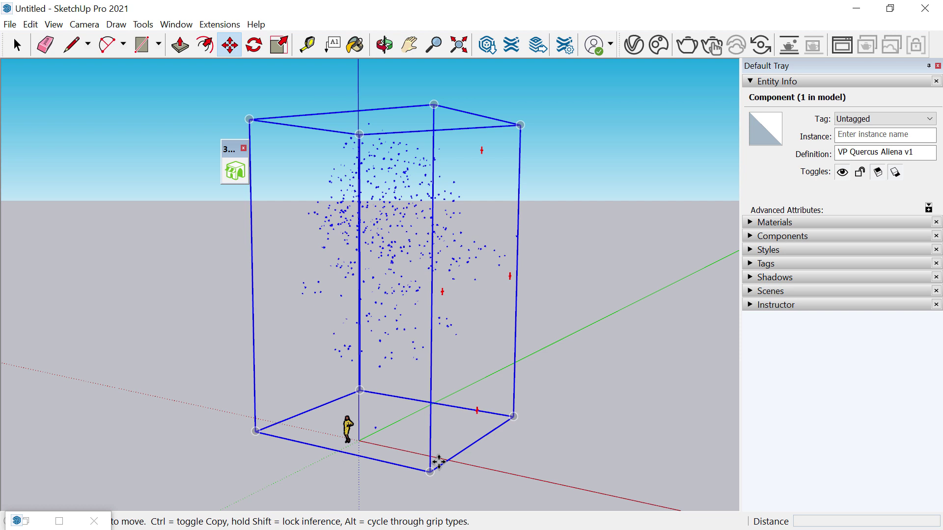
Toggle interactive render on and off, then reopen the 3D Bazaar window
{"action": "left_click", "coordinate": [789, 48]}
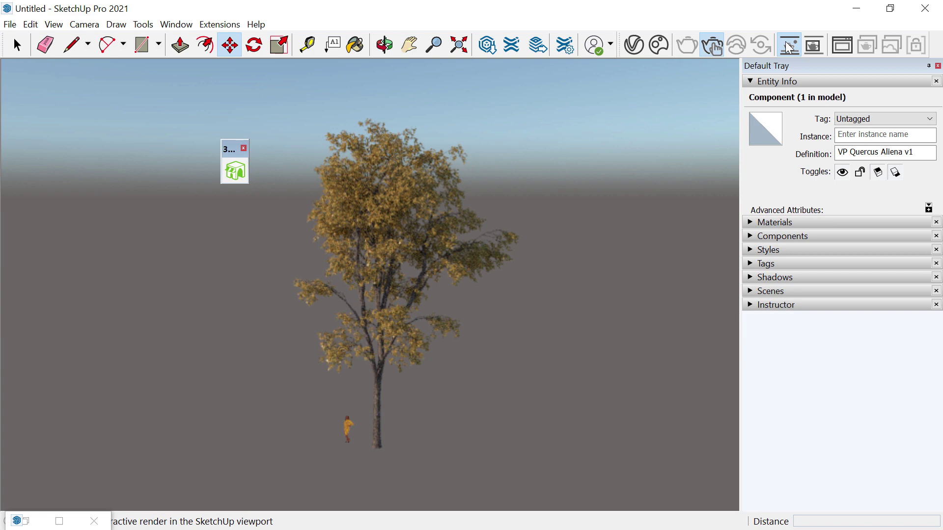
{"action": "left_click", "coordinate": [789, 47]}
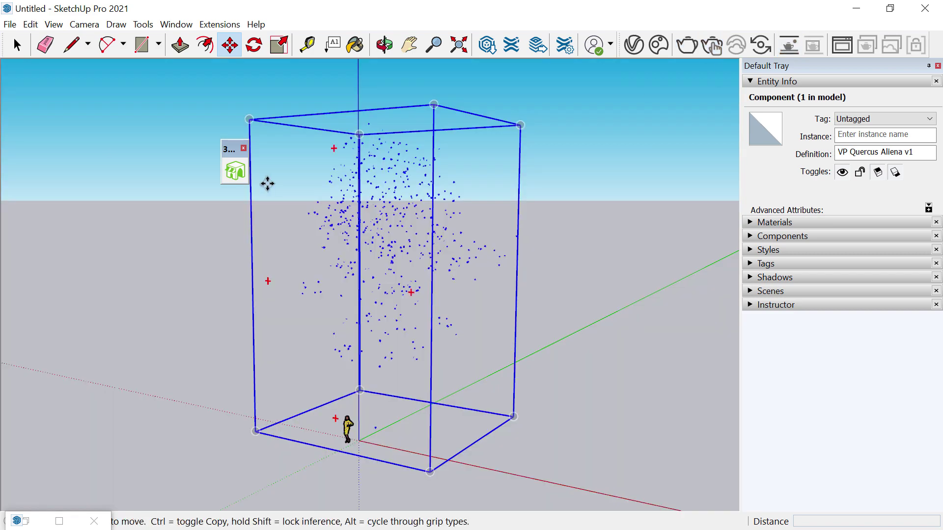
{"action": "left_click", "coordinate": [236, 172]}
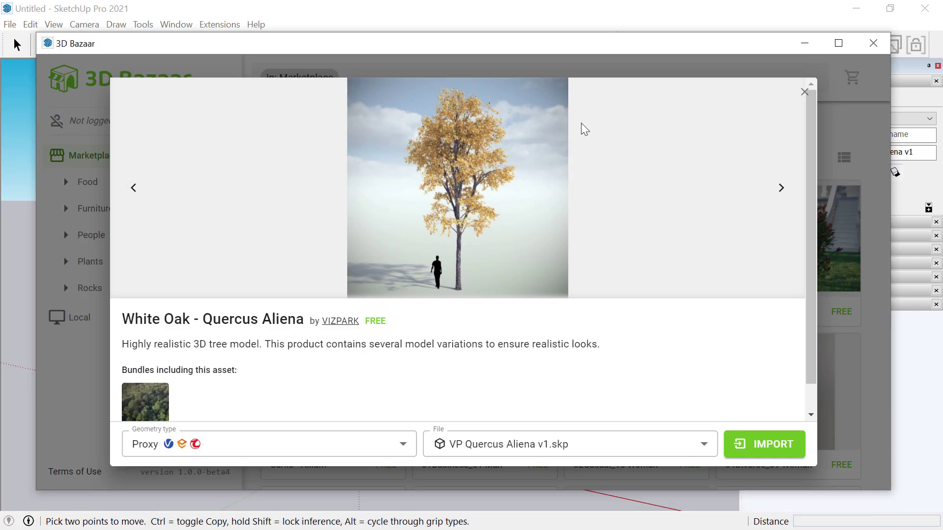
Close the White Oak popup, clear the Free filter, and preview Grevillea Royal Mantle
{"action": "left_click", "coordinate": [804, 92]}
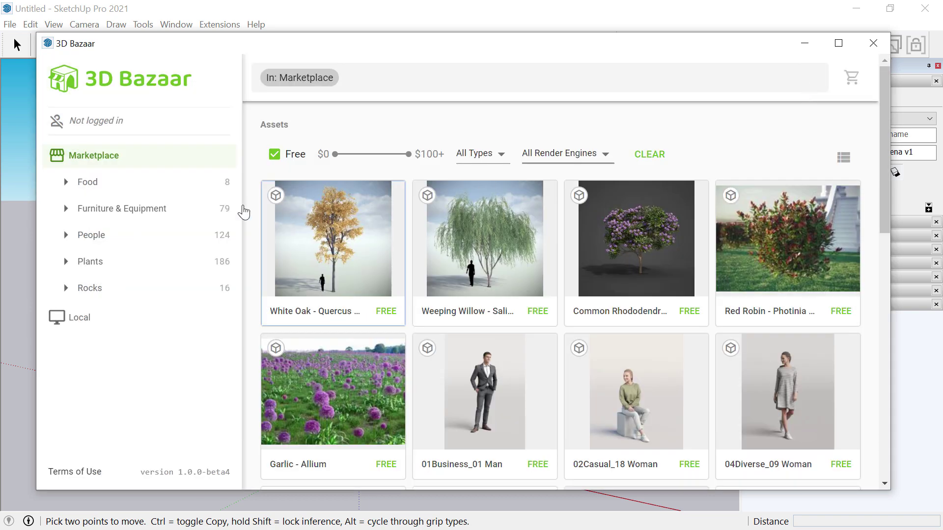
{"action": "left_click", "coordinate": [274, 154]}
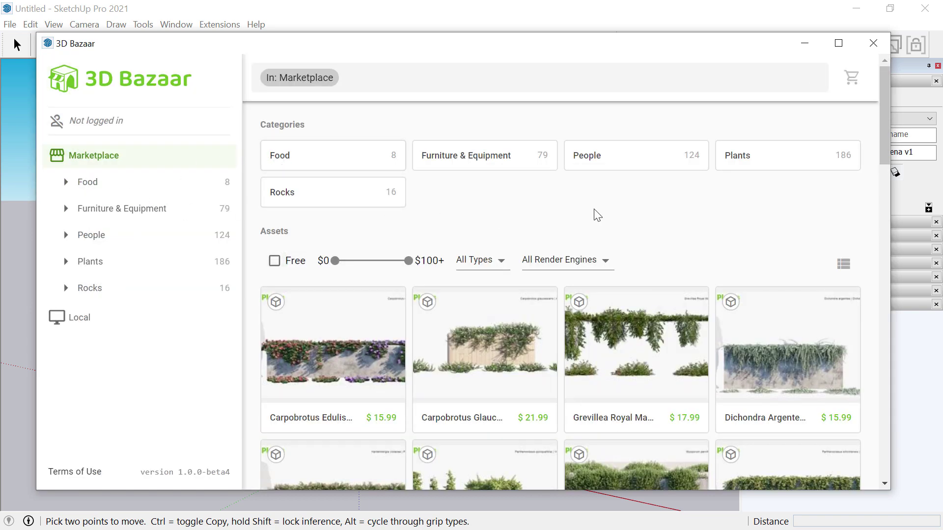
{"action": "scroll", "coordinate": [597, 215], "scroll_direction": "down", "scroll_amount": 3}
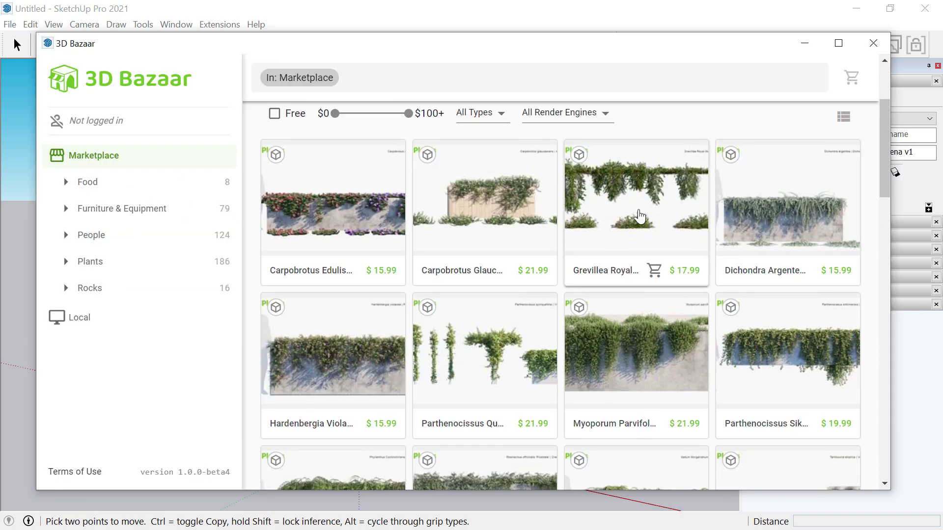
{"action": "left_click", "coordinate": [639, 216]}
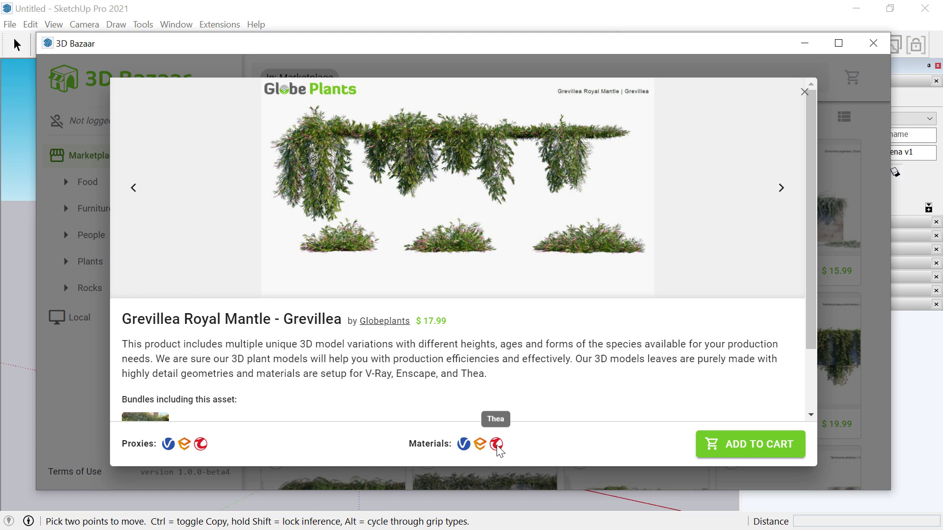
{"action": "key", "text": "Escape"}
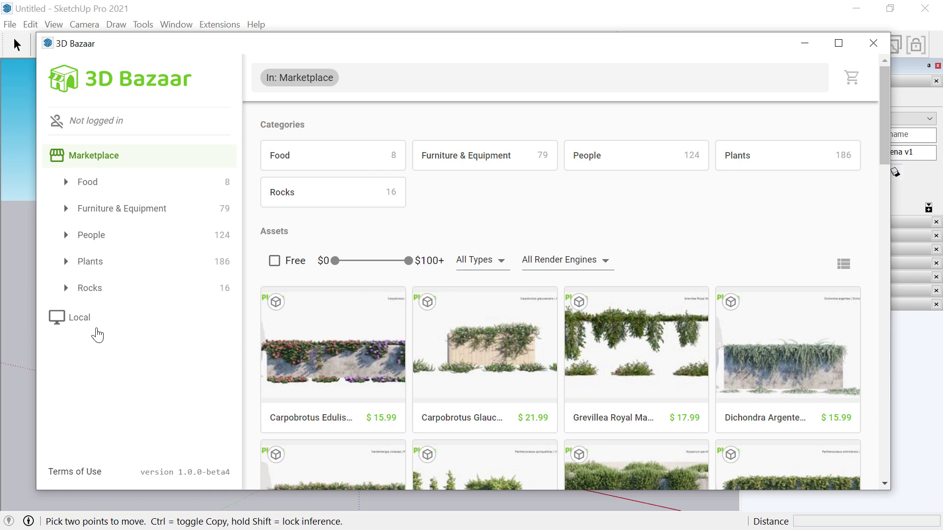
Add the C:\assets\plants folder to 3D Bazaar's Local library
{"action": "left_click", "coordinate": [85, 324]}
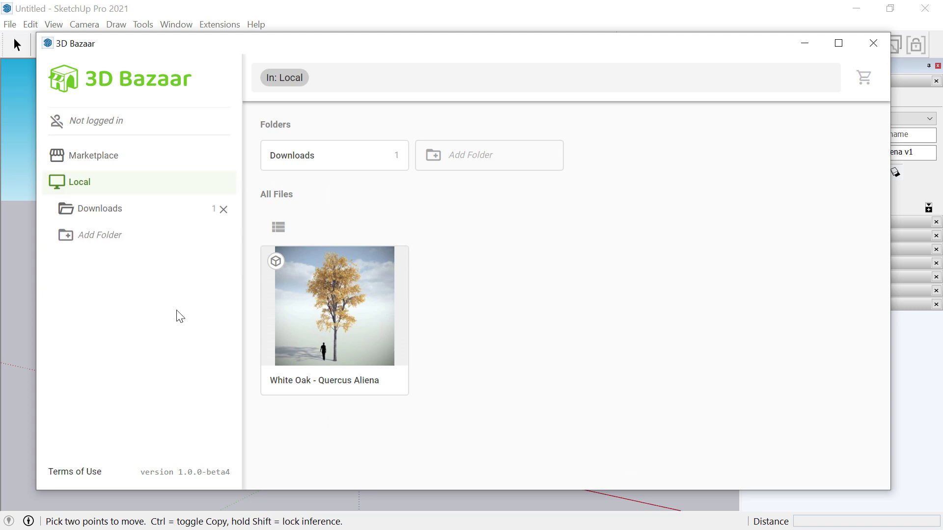
{"action": "mouse_move", "coordinate": [329, 378]}
{"action": "left_click", "coordinate": [459, 161]}
{"action": "left_click", "coordinate": [98, 241]}
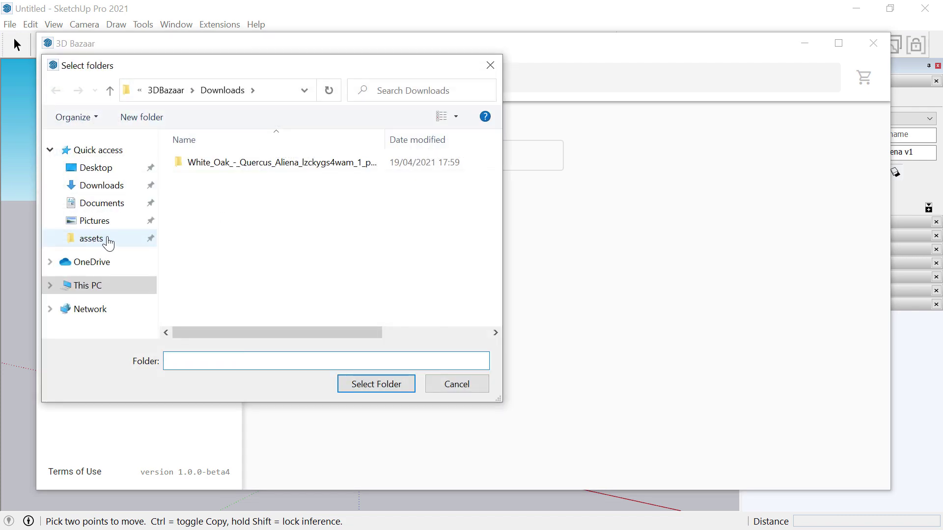
{"action": "left_click", "coordinate": [108, 239]}
{"action": "left_click", "coordinate": [251, 183]}
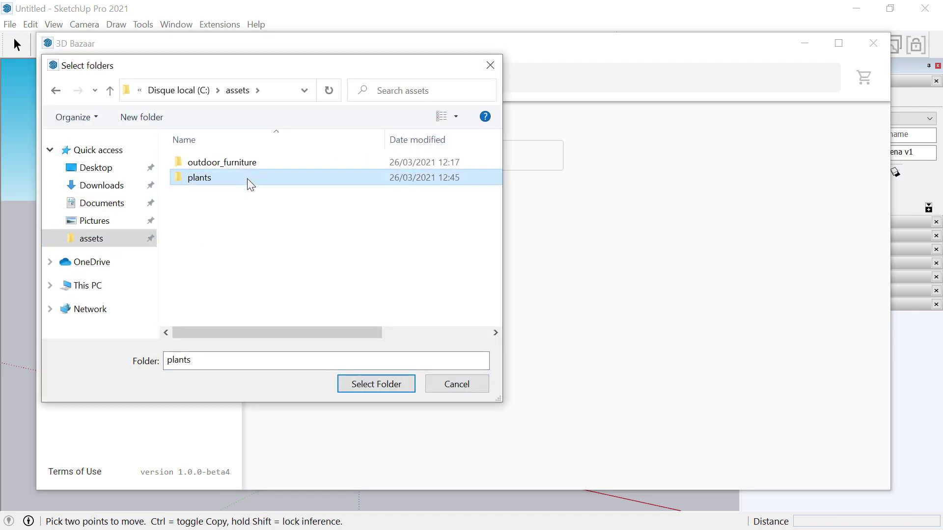
{"action": "left_click", "coordinate": [382, 386]}
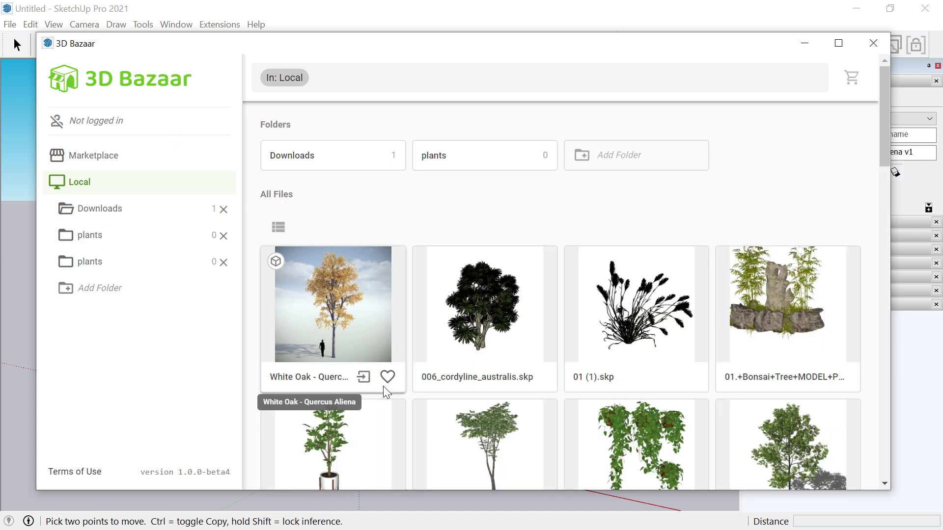
Browse the local plants library, previewing 04.skp and the Bonsai tree beside a narrowed 3D Bazaar window
{"action": "scroll", "coordinate": [624, 223], "scroll_direction": "down", "scroll_amount": 5}
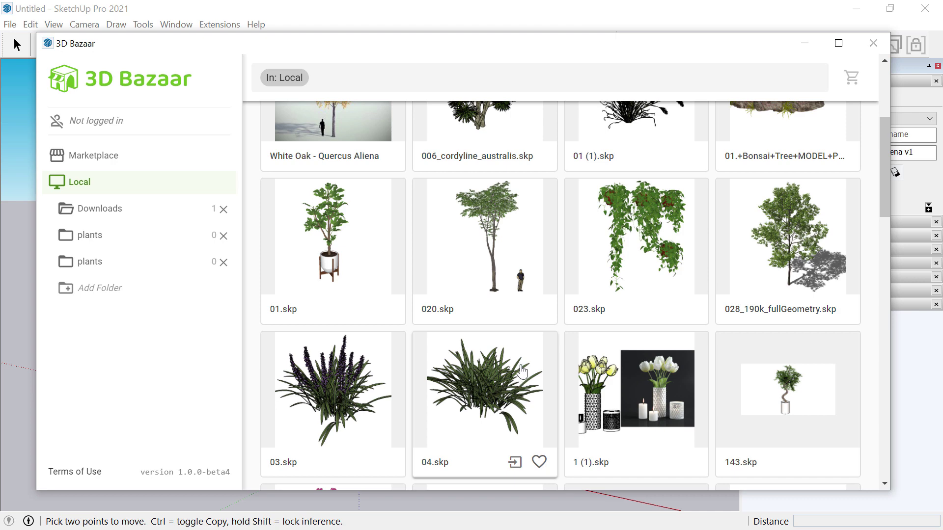
{"action": "left_click", "coordinate": [501, 382]}
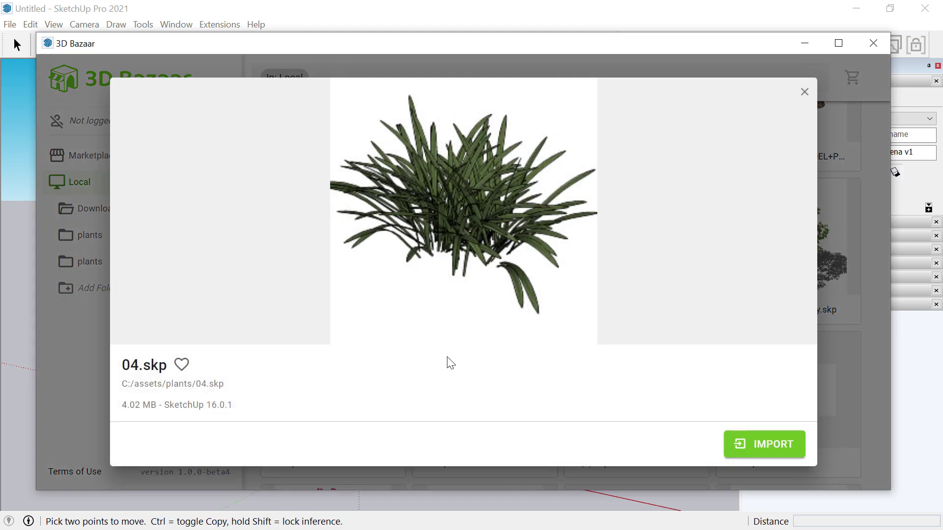
{"action": "left_click", "coordinate": [755, 449]}
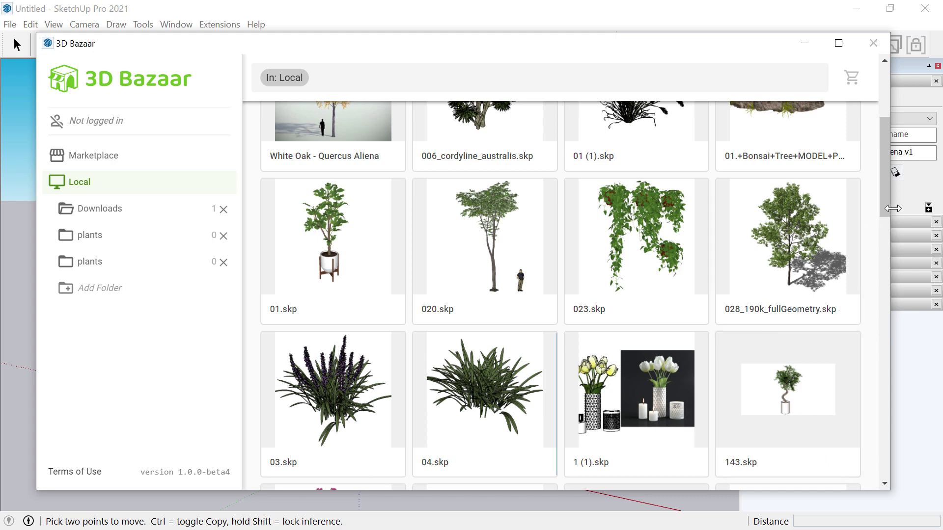
{"action": "left_click_drag", "start_coordinate": [890, 215], "coordinate": [381, 213]}
{"action": "mouse_move", "coordinate": [322, 396]}
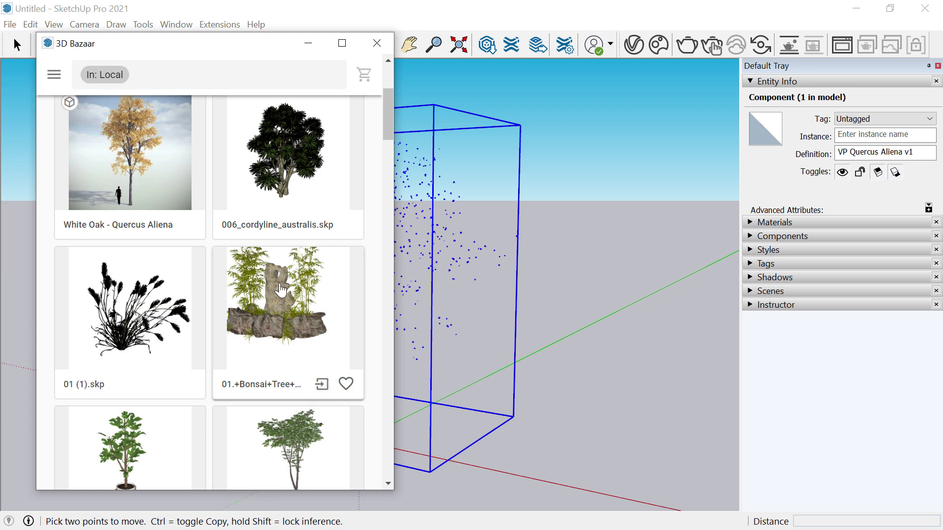
{"action": "left_click", "coordinate": [311, 291]}
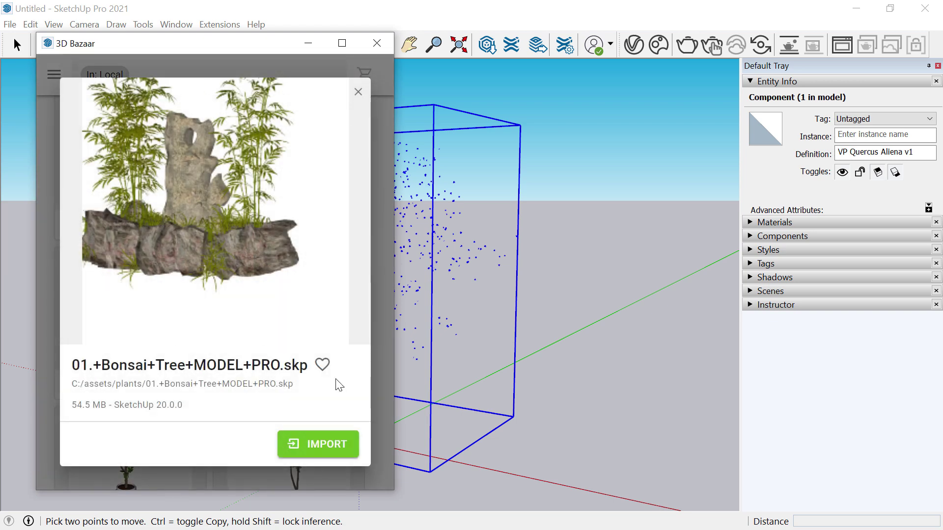
{"action": "left_click", "coordinate": [383, 348]}
Import the 01.skp potted plant and place it in the model beside the oak
{"action": "scroll", "coordinate": [314, 353], "scroll_direction": "down", "scroll_amount": 9}
{"action": "scroll", "coordinate": [153, 329], "scroll_direction": "up", "scroll_amount": 5}
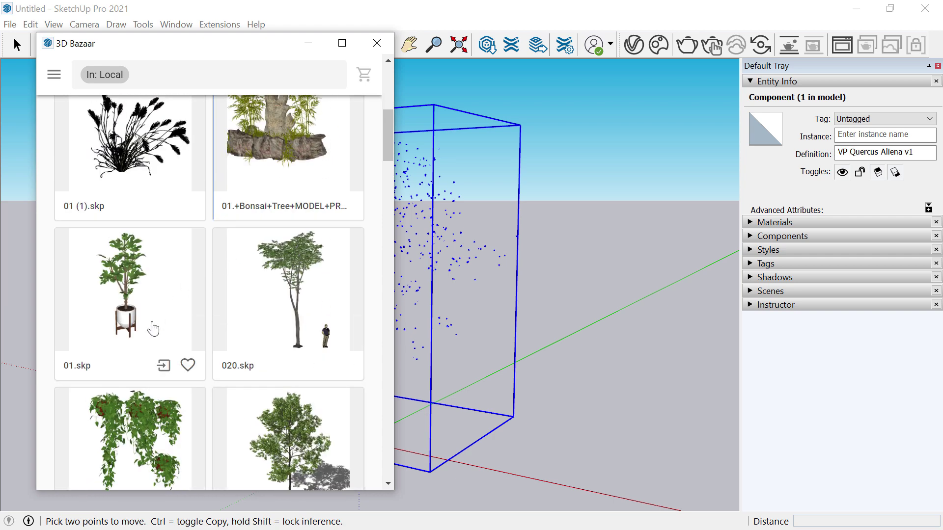
{"action": "left_click", "coordinate": [164, 367]}
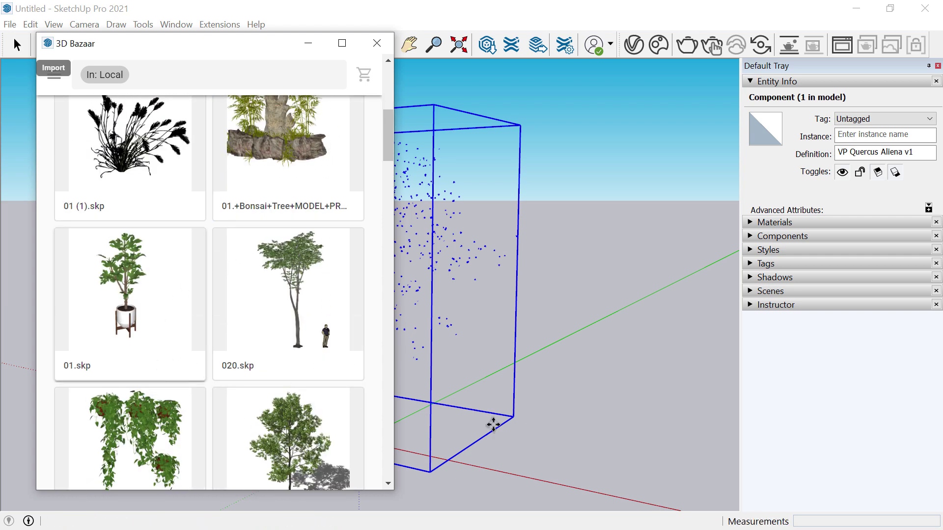
{"action": "left_click", "coordinate": [646, 454]}
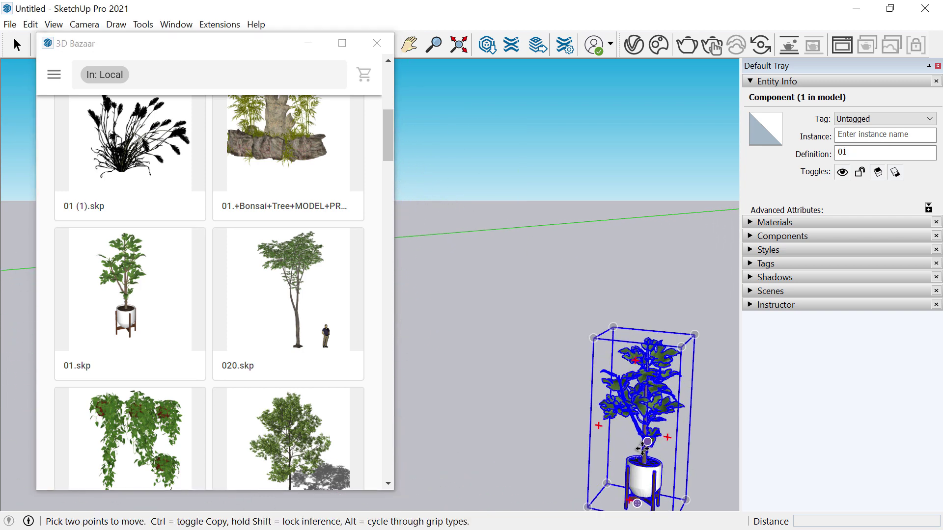